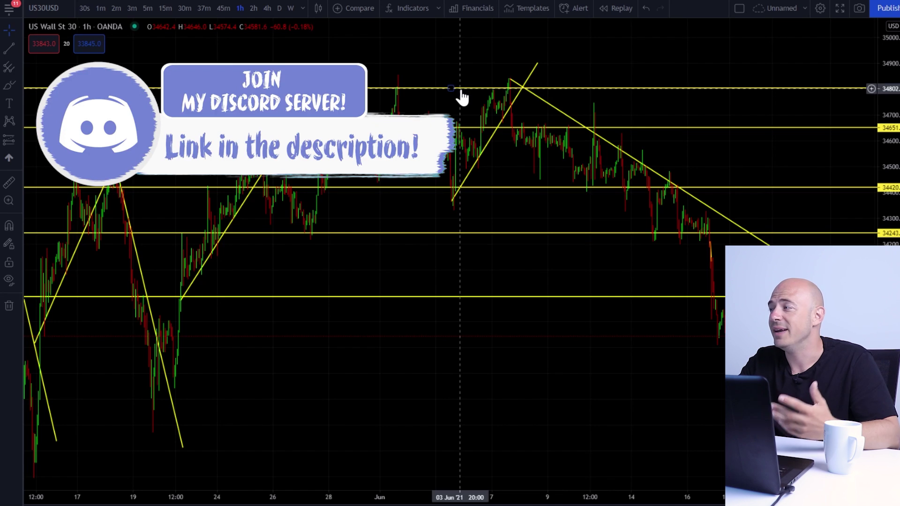
Step: Search the indicator library for "smooth" and add the built-in Smoothed Moving Average to the US30USD chart three times
{"action": "left_click", "coordinate": [407, 8]}
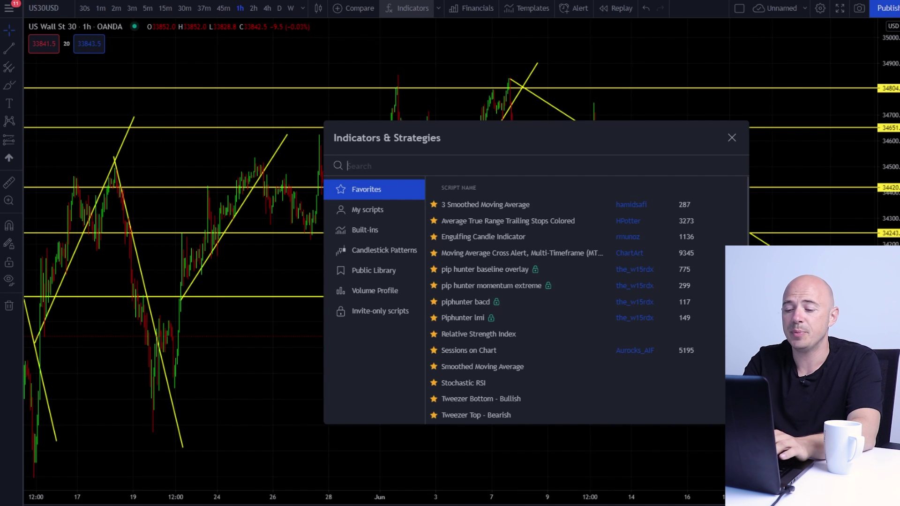
{"action": "type", "text": "smooth"}
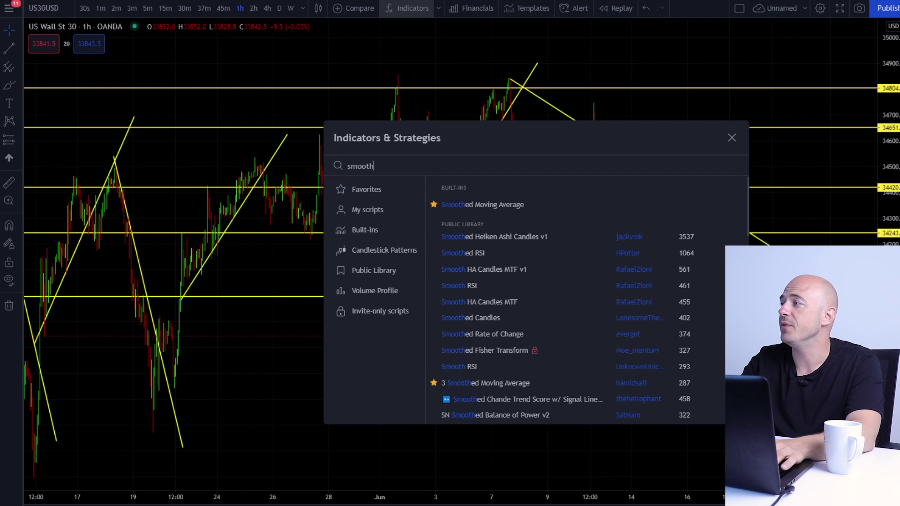
{"action": "triple_click", "coordinate": [492, 204]}
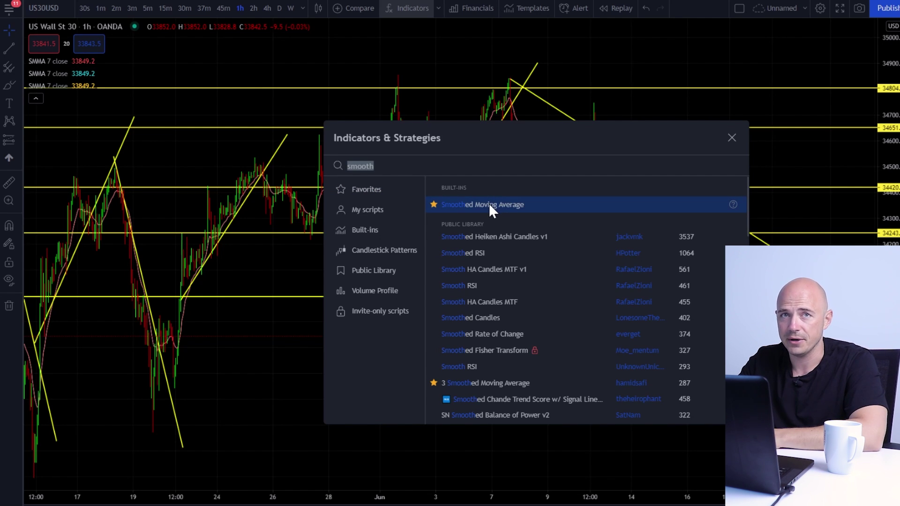
Step: Add the built-in Relative Strength Index and Stochastic RSI indicators to the chart
{"action": "type", "text": "rsi"}
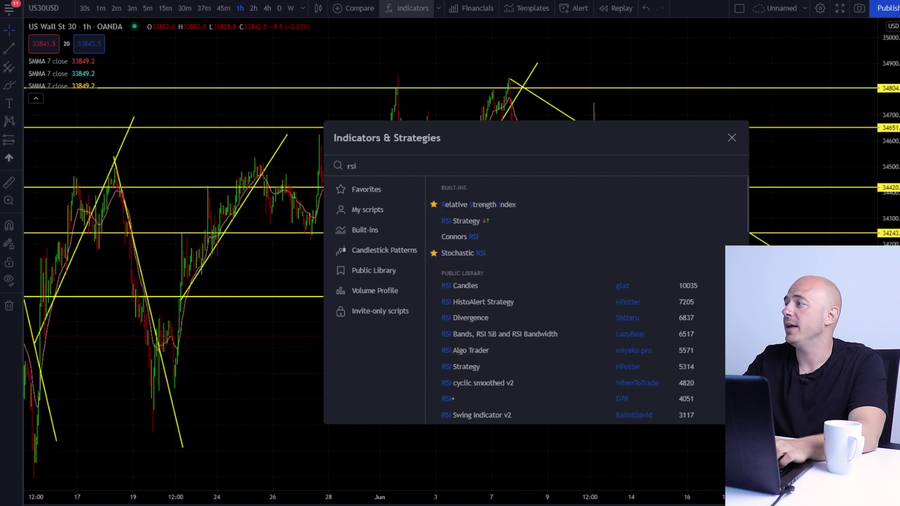
{"action": "left_click", "coordinate": [487, 202]}
{"action": "type", "text": "stoch"}
{"action": "left_click", "coordinate": [482, 219]}
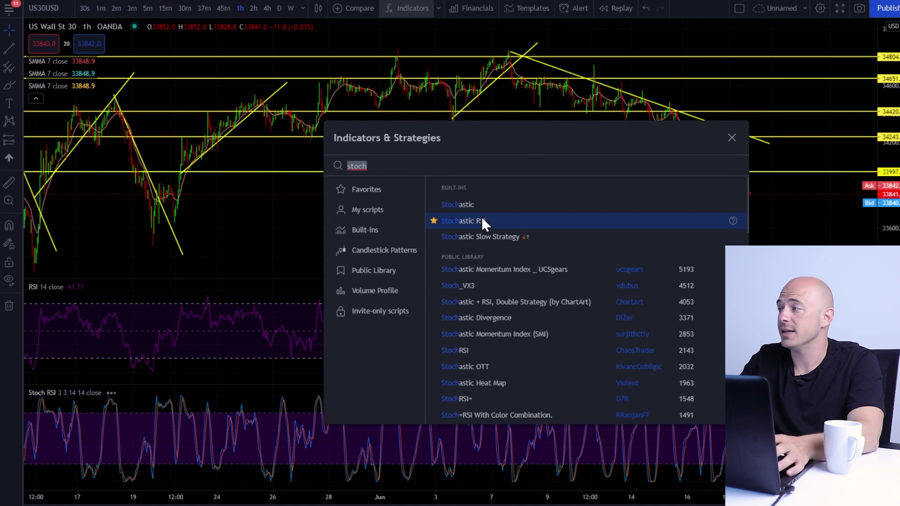
Step: Search for "engulfing", add the Engulfing Candle Indicator from the public library and close the indicator library
{"action": "type", "text": "engulfing"}
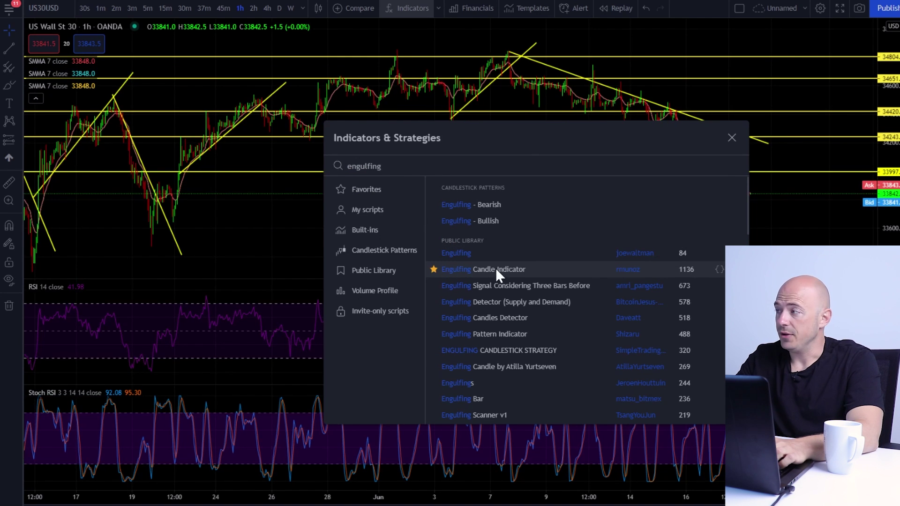
{"action": "left_click", "coordinate": [496, 268]}
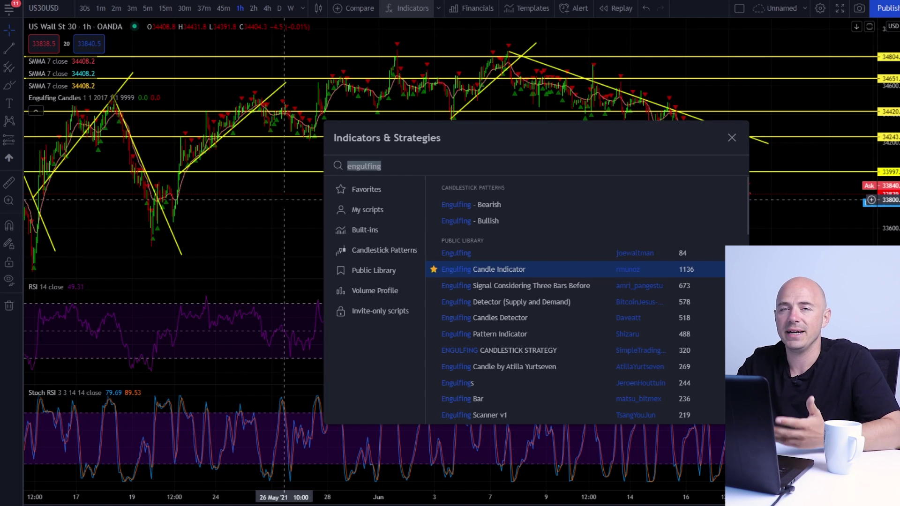
{"action": "key", "text": "Escape"}
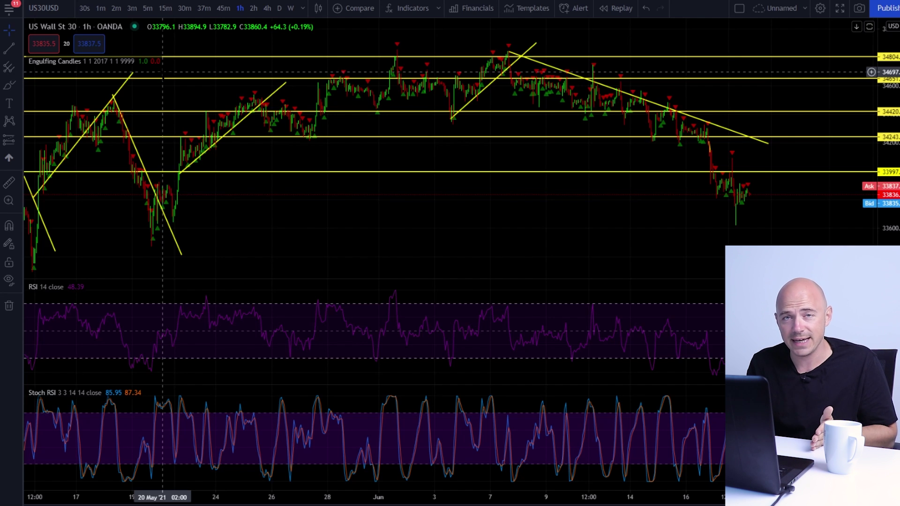
Step: Remove the Engulfing Candles, RSI and Stoch RSI indicators from the chart
{"action": "left_click", "coordinate": [186, 61]}
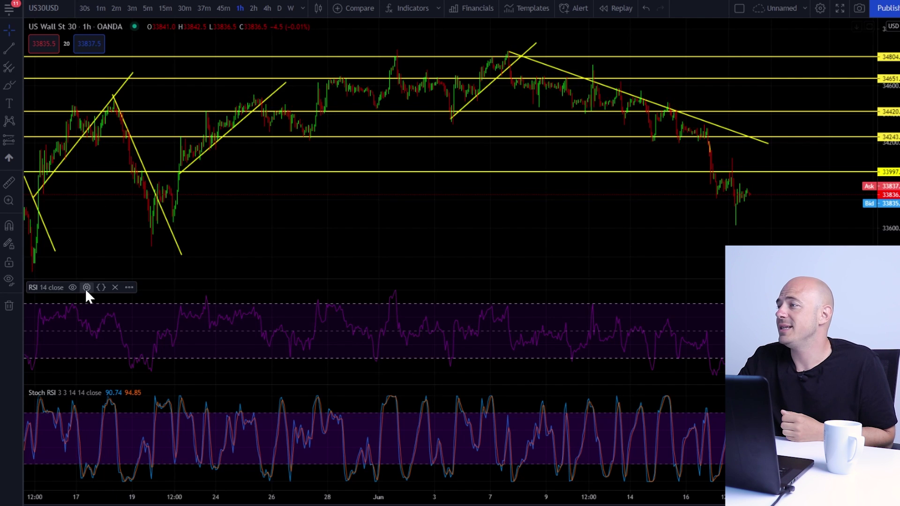
{"action": "left_click", "coordinate": [115, 287]}
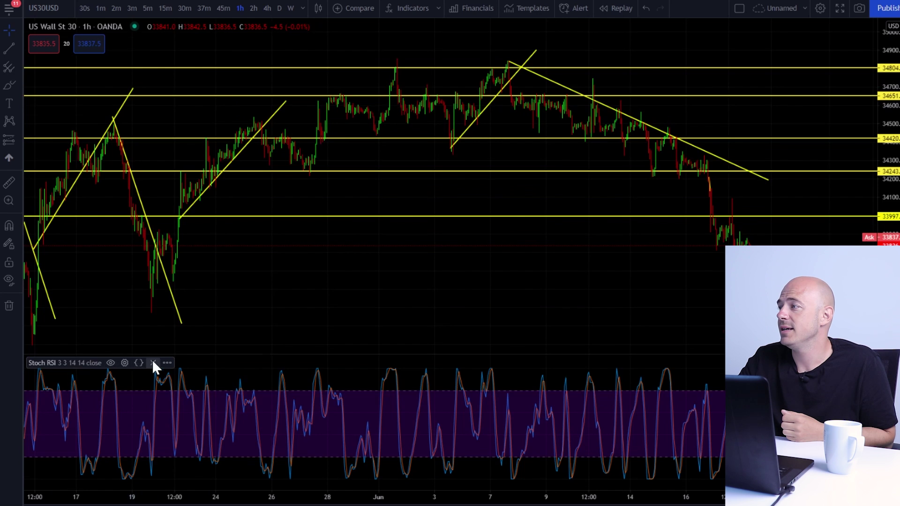
{"action": "left_click", "coordinate": [153, 363]}
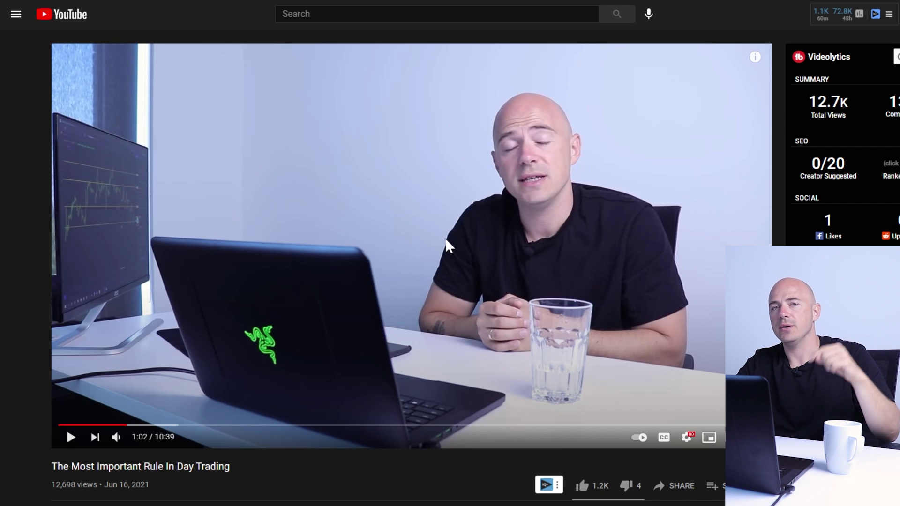
Step: On the YouTube page of "The Most Important Rule In Day Trading", expand the description and open The Moving Average Official Discord Group link
{"action": "scroll", "coordinate": [331, 319], "scroll_direction": "down", "scroll_amount": 5}
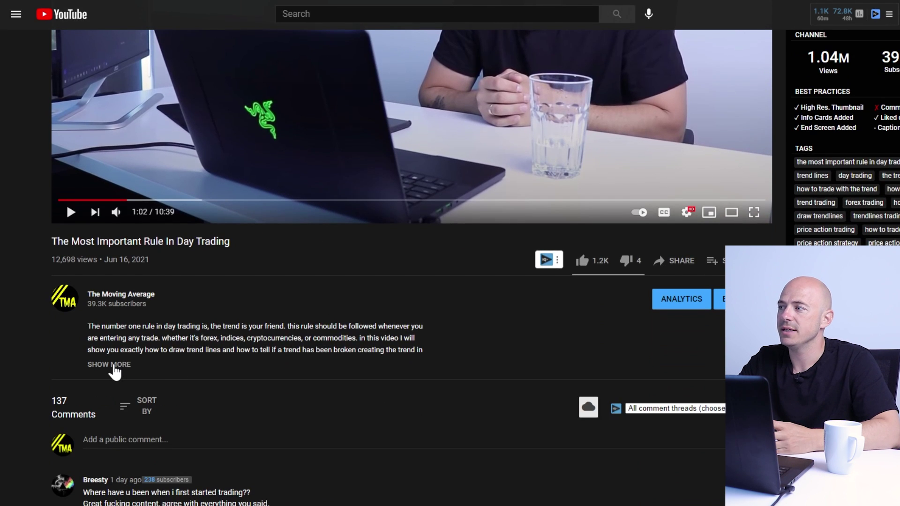
{"action": "left_click", "coordinate": [114, 365]}
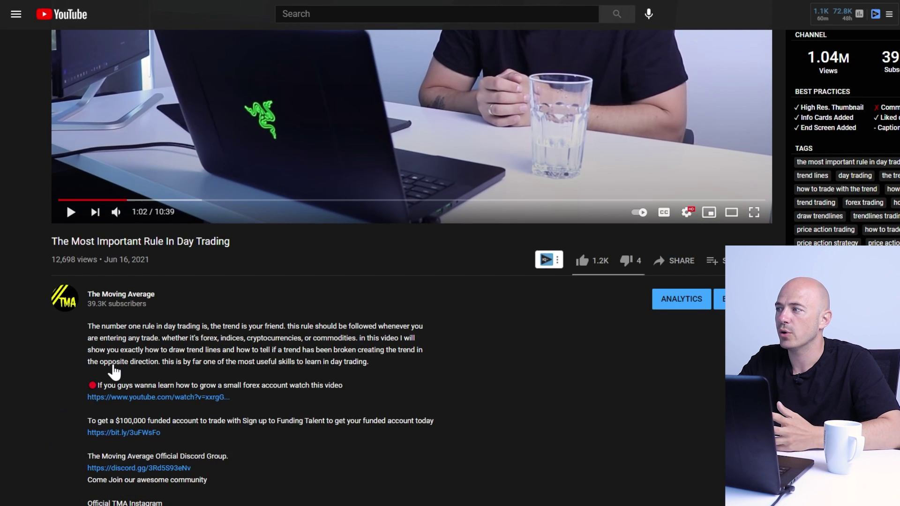
{"action": "scroll", "coordinate": [100, 358], "scroll_direction": "down", "scroll_amount": 2}
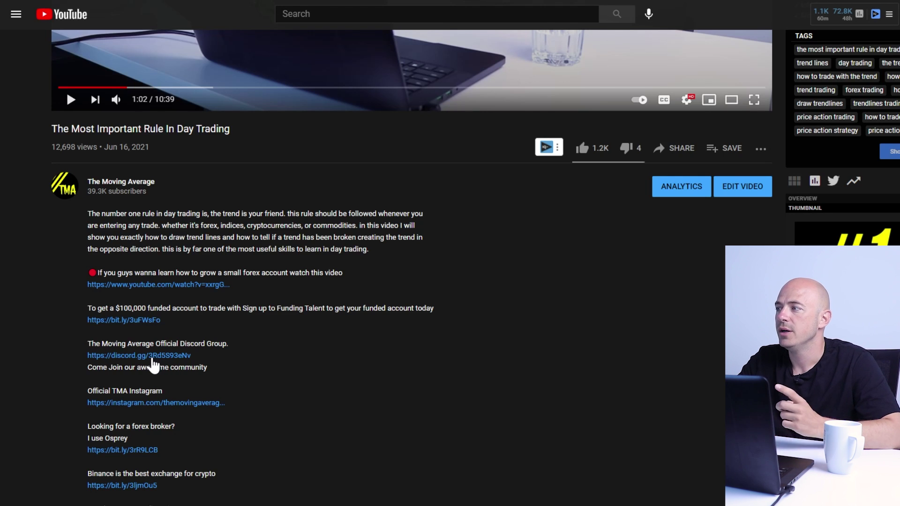
{"action": "left_click", "coordinate": [152, 357]}
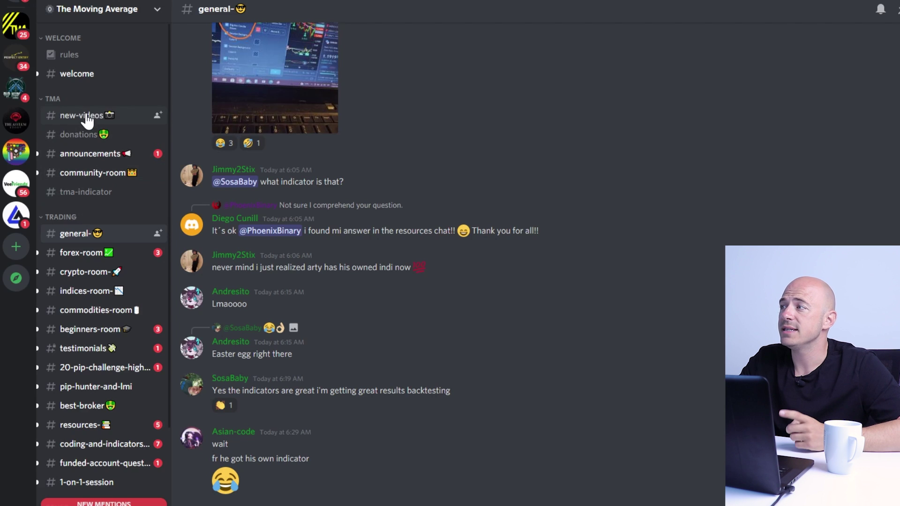
Step: Look through the Discord server's new-videos, announcements, general, forex, crypto, indices and commodities channels
{"action": "left_click", "coordinate": [110, 117]}
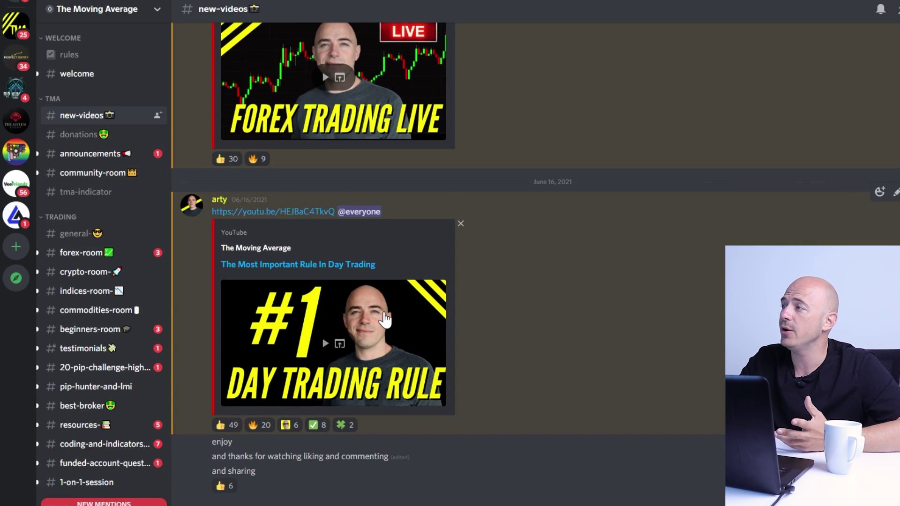
{"action": "key", "text": "alt+shift+Up"}
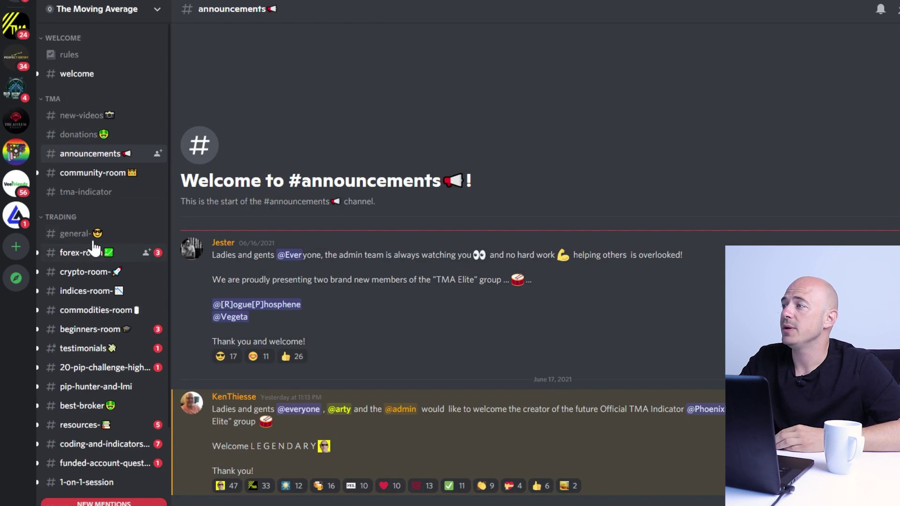
{"action": "left_click", "coordinate": [75, 234]}
{"action": "left_click", "coordinate": [83, 255]}
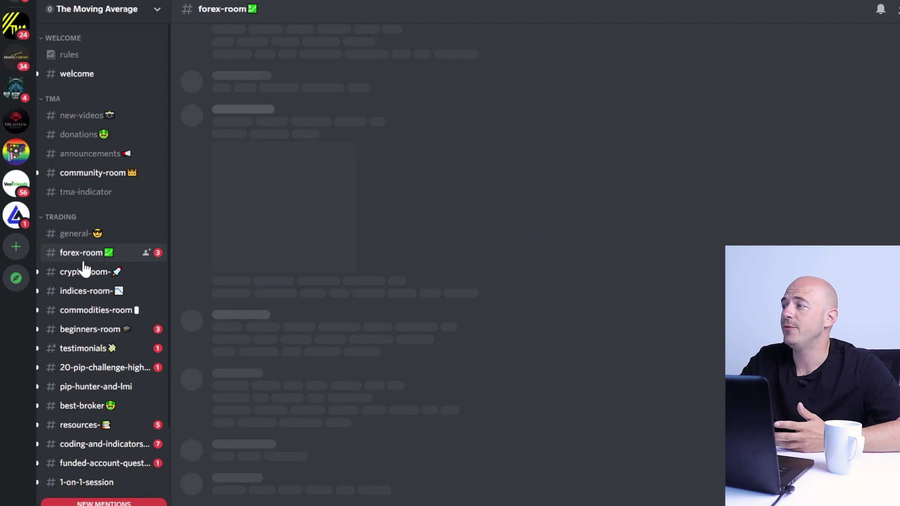
{"action": "left_click", "coordinate": [80, 272]}
{"action": "left_click", "coordinate": [72, 290]}
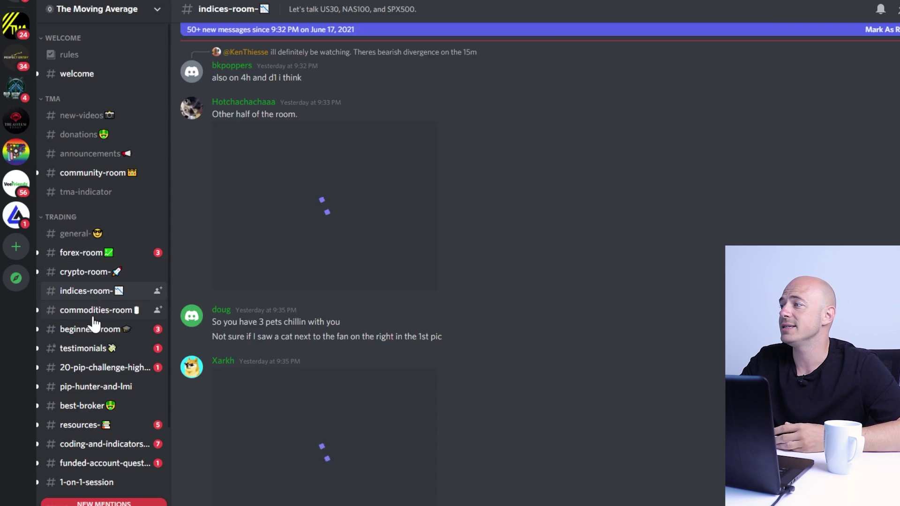
{"action": "left_click", "coordinate": [94, 315]}
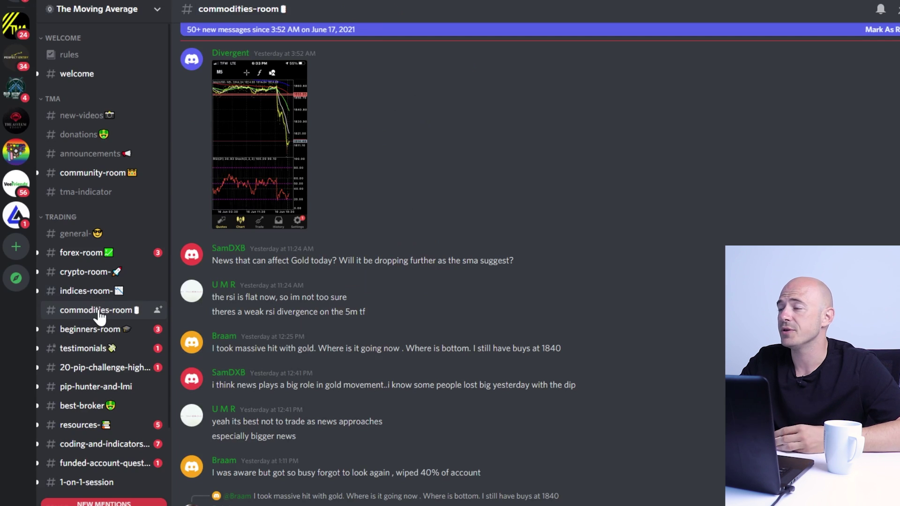
Step: Look through the beginners-room, the posts in testimonials and the off-topic-chat channel
{"action": "left_click", "coordinate": [97, 330]}
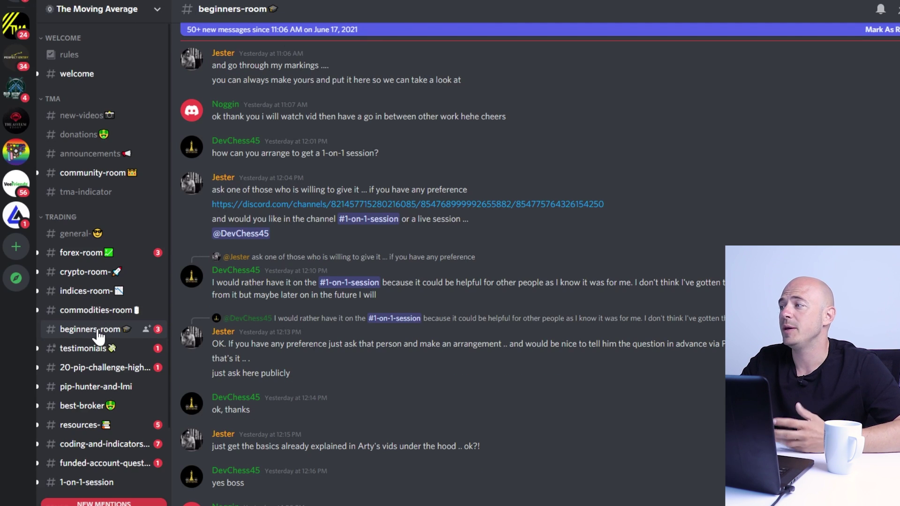
{"action": "left_click", "coordinate": [96, 349]}
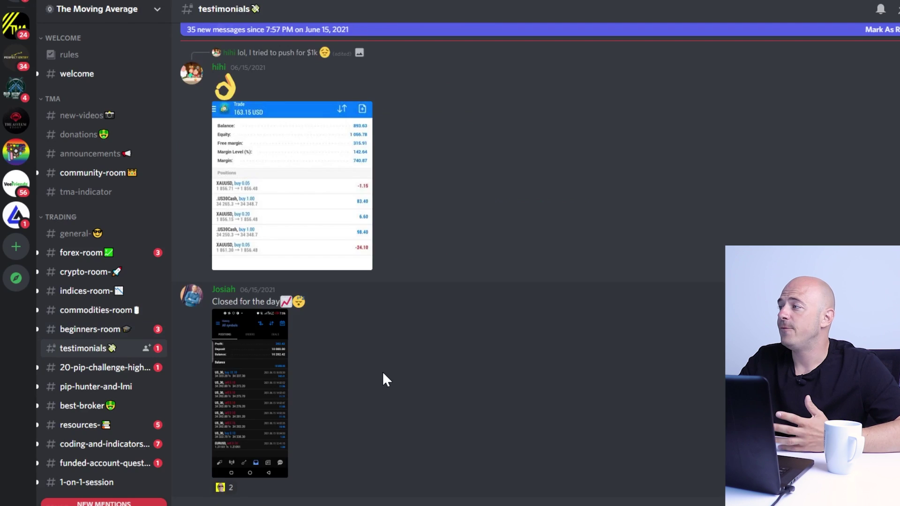
{"action": "scroll", "coordinate": [382, 371], "scroll_direction": "up", "scroll_amount": 5}
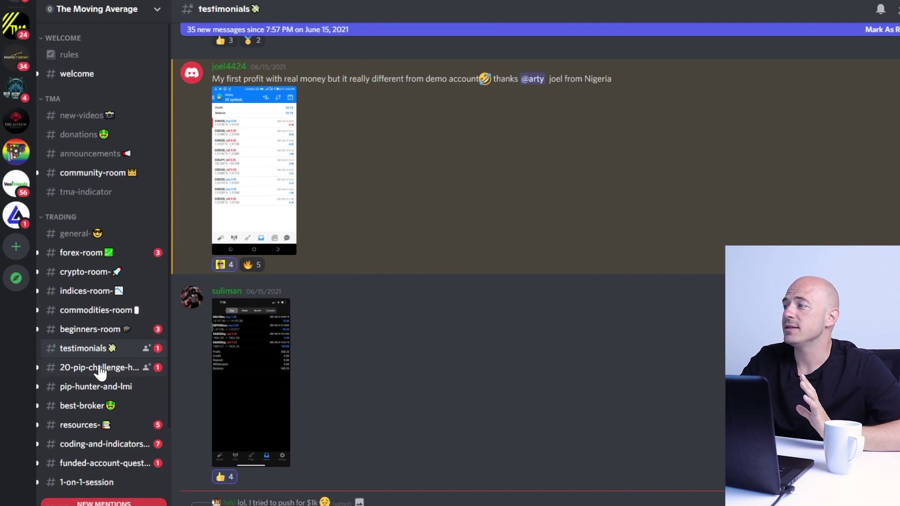
{"action": "scroll", "coordinate": [108, 450], "scroll_direction": "down", "scroll_amount": 3}
{"action": "left_click", "coordinate": [106, 417]}
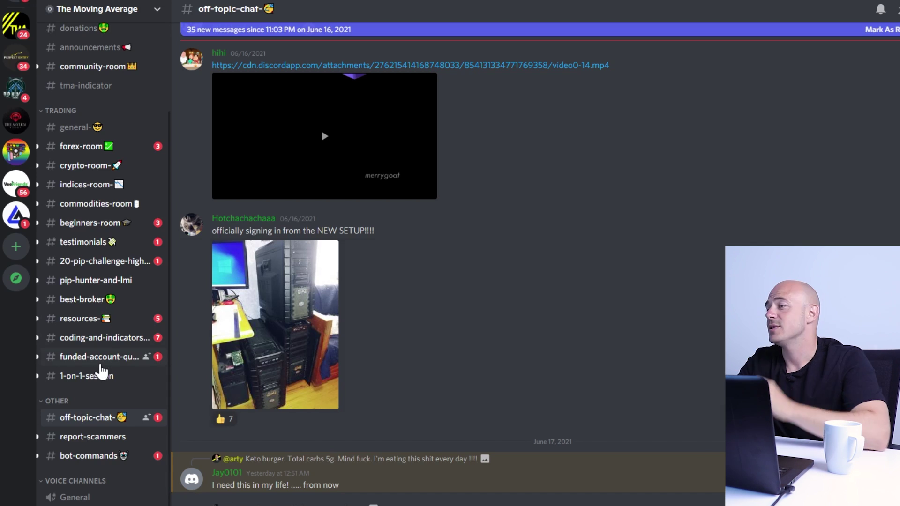
{"action": "scroll", "coordinate": [105, 361], "scroll_direction": "up", "scroll_amount": 3}
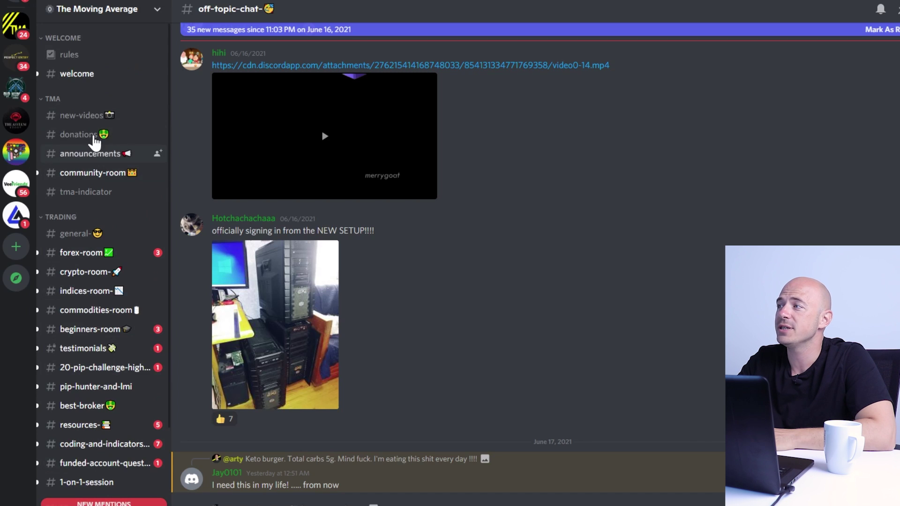
Step: Open the TMA Divergence Indicator link from the tma-indicator channel and add that TradingView script to the favorite indicators
{"action": "left_click", "coordinate": [81, 196]}
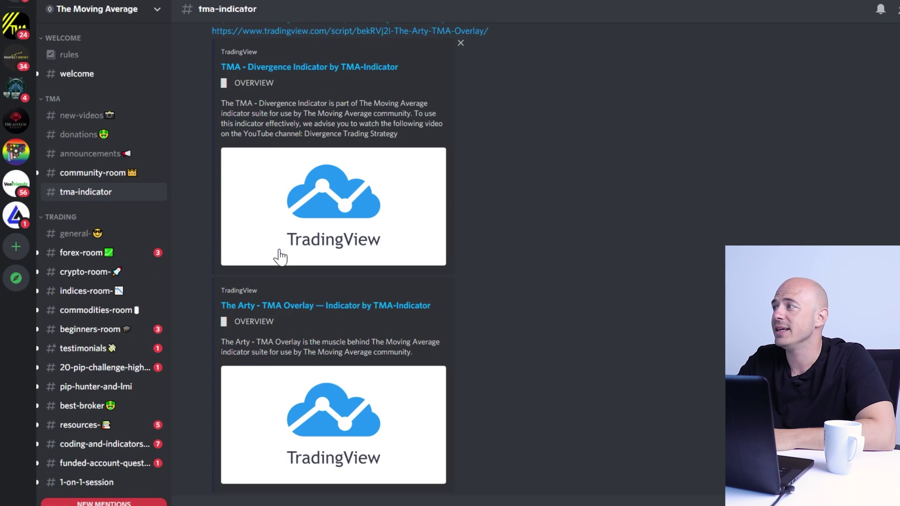
{"action": "scroll", "coordinate": [281, 255], "scroll_direction": "up", "scroll_amount": 3}
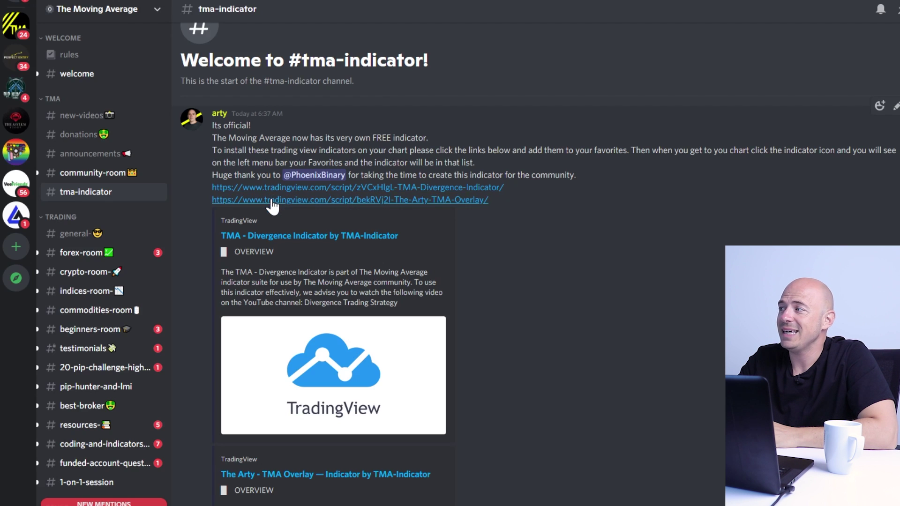
{"action": "left_click", "coordinate": [272, 188]}
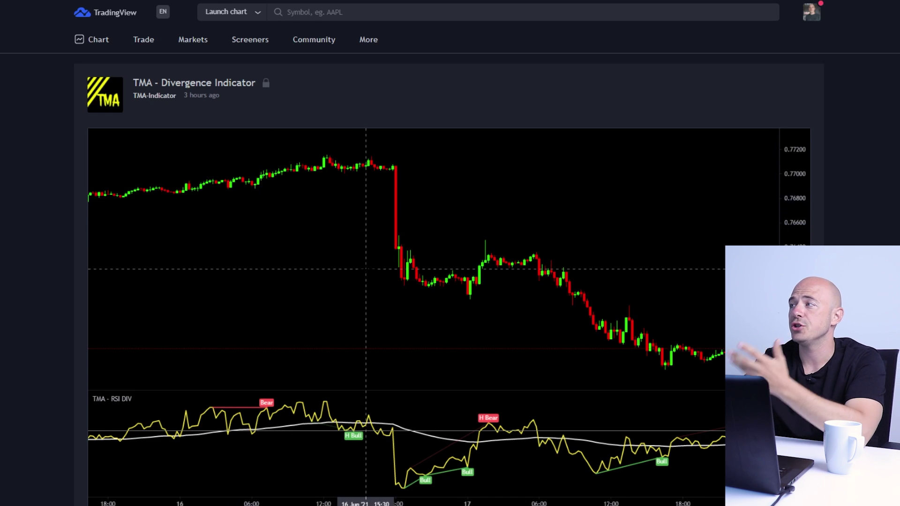
{"action": "scroll", "coordinate": [366, 269], "scroll_direction": "down", "scroll_amount": 5}
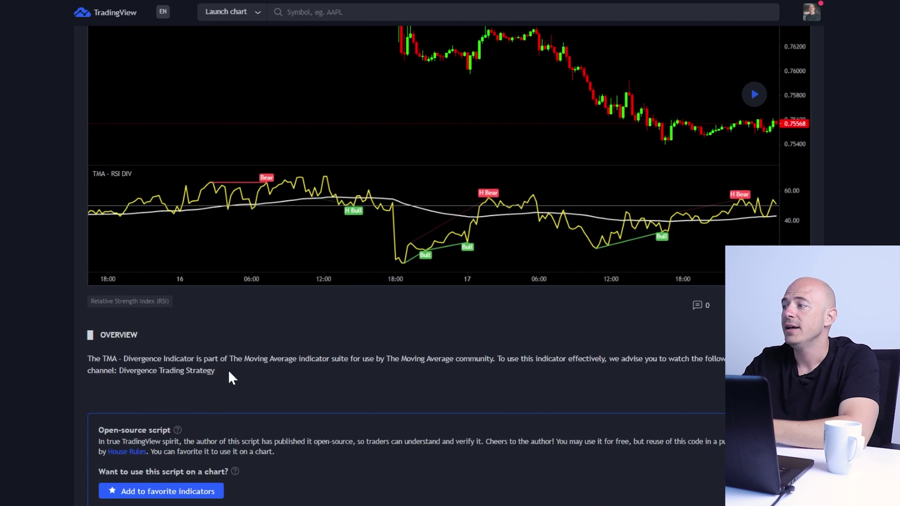
{"action": "scroll", "coordinate": [224, 382], "scroll_direction": "down", "scroll_amount": 1}
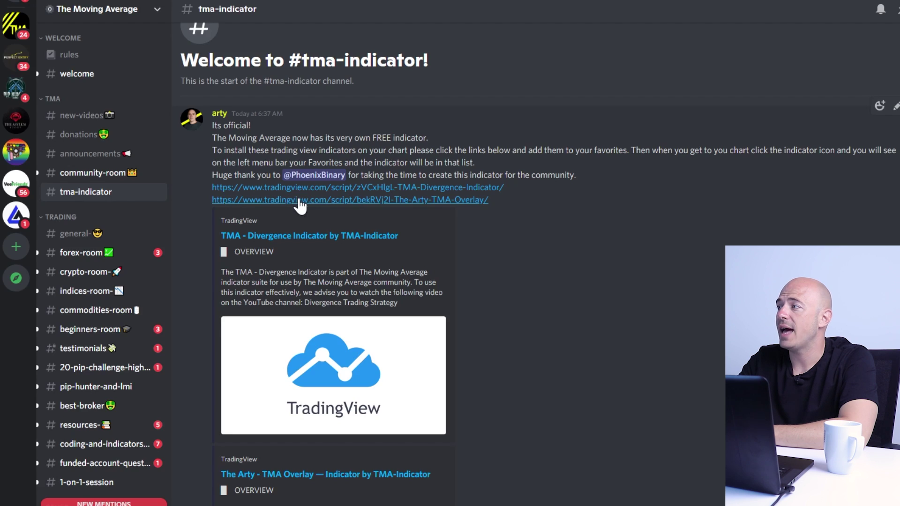
Step: Open The Arty - TMA Overlay link from the same channel post and add that script to the favorite indicators
{"action": "left_click", "coordinate": [307, 190]}
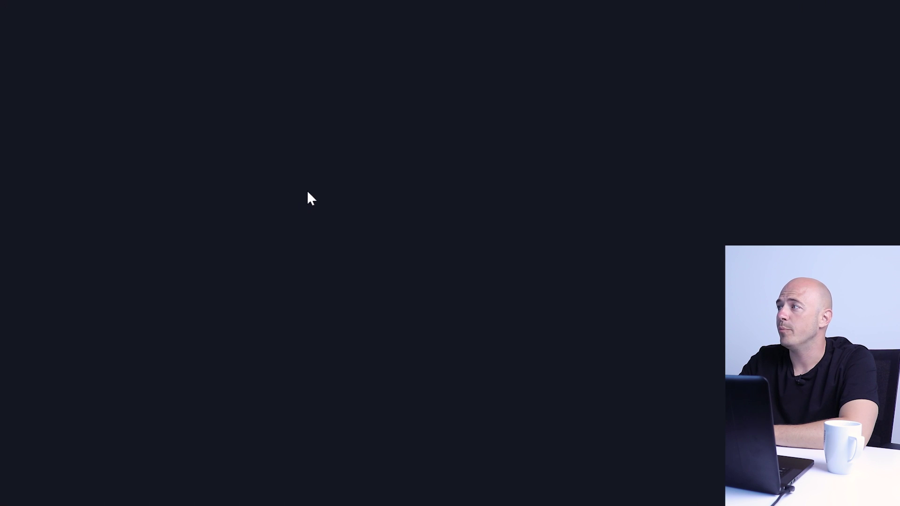
{"action": "left_click", "coordinate": [168, 482]}
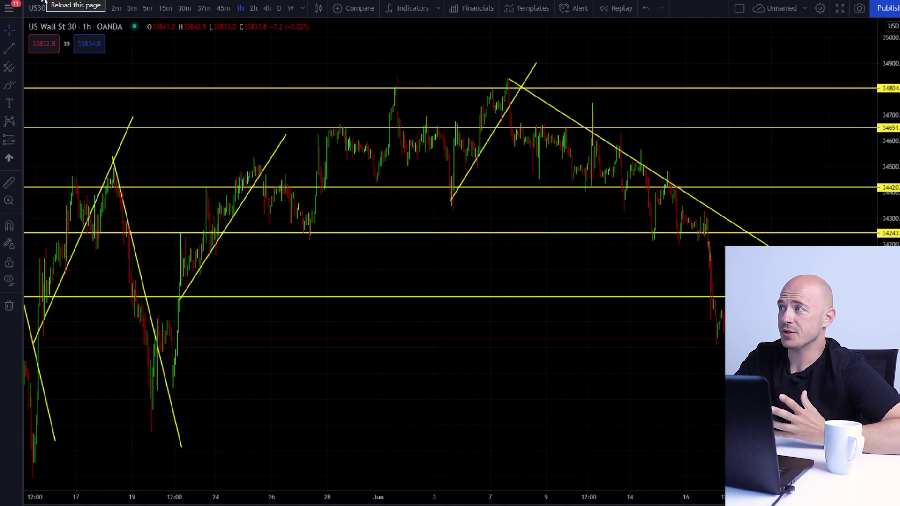
Step: Add the favorite indicators The Arty - TMA Overlay and TMA - Divergence Indicator to the US30USD chart
{"action": "scroll", "coordinate": [179, 281], "scroll_direction": "up", "scroll_amount": 3}
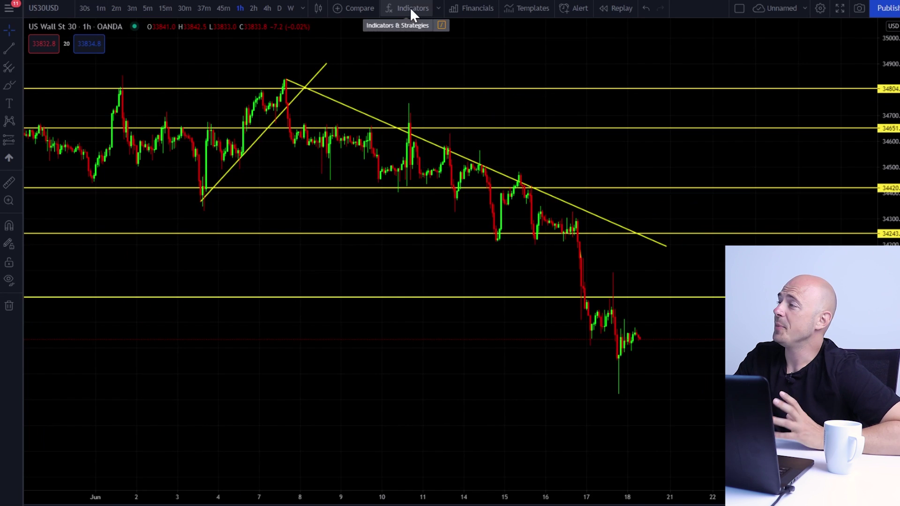
{"action": "left_click", "coordinate": [410, 9]}
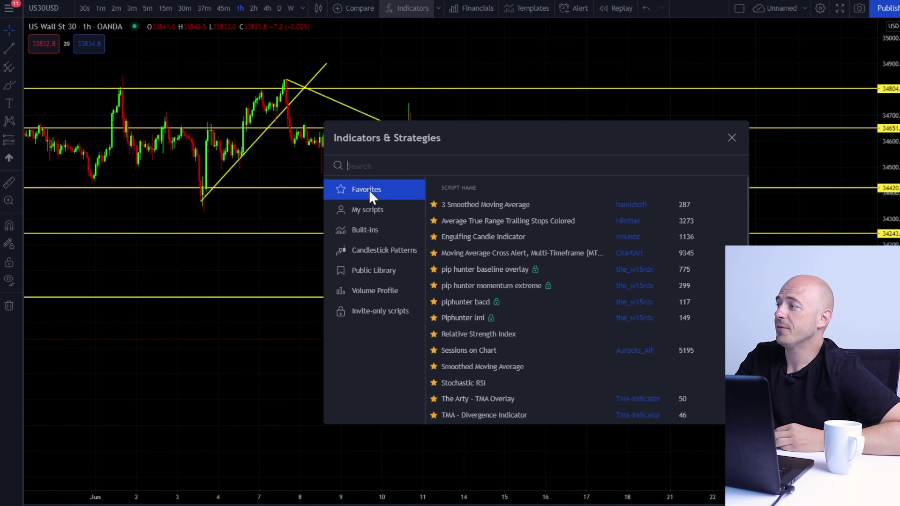
{"action": "scroll", "coordinate": [503, 333], "scroll_direction": "down", "scroll_amount": 2}
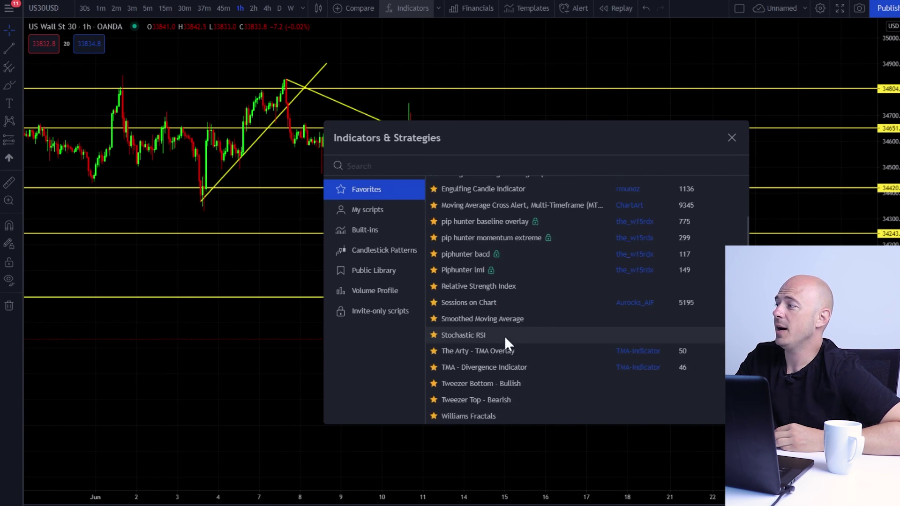
{"action": "left_click", "coordinate": [472, 356]}
{"action": "left_click", "coordinate": [476, 365]}
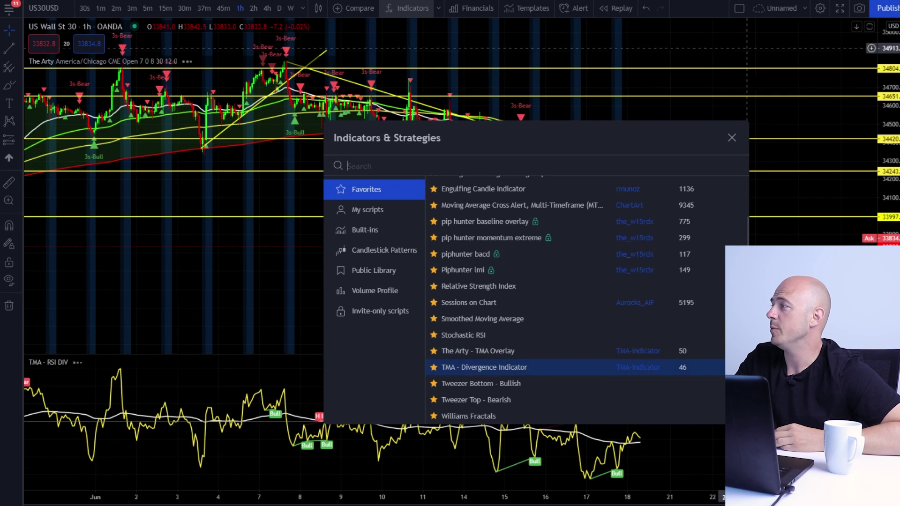
{"action": "left_click", "coordinate": [731, 137]}
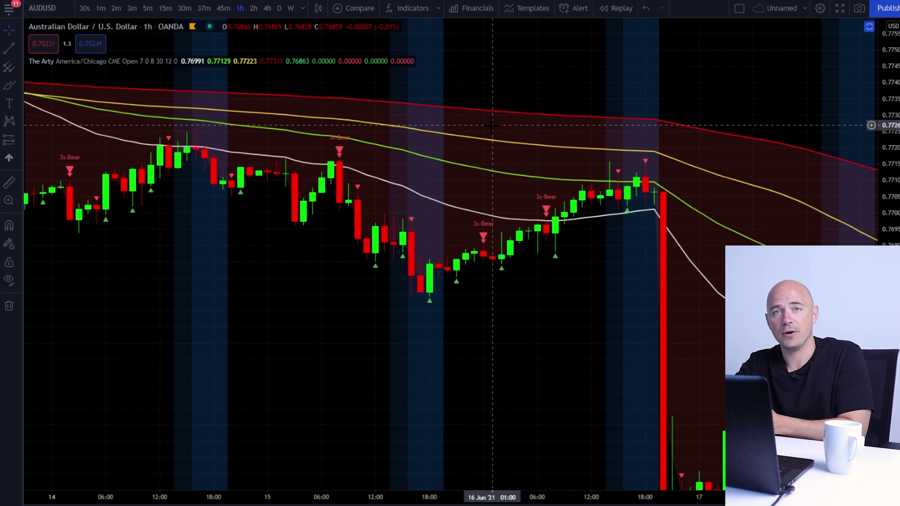
Step: Circle the 3s-Bear signal of 15 June and the bearish candle at 14 June 13:00 on AUDUSD with the Brush
{"action": "scroll", "coordinate": [469, 117], "scroll_direction": "left", "scroll_amount": 3}
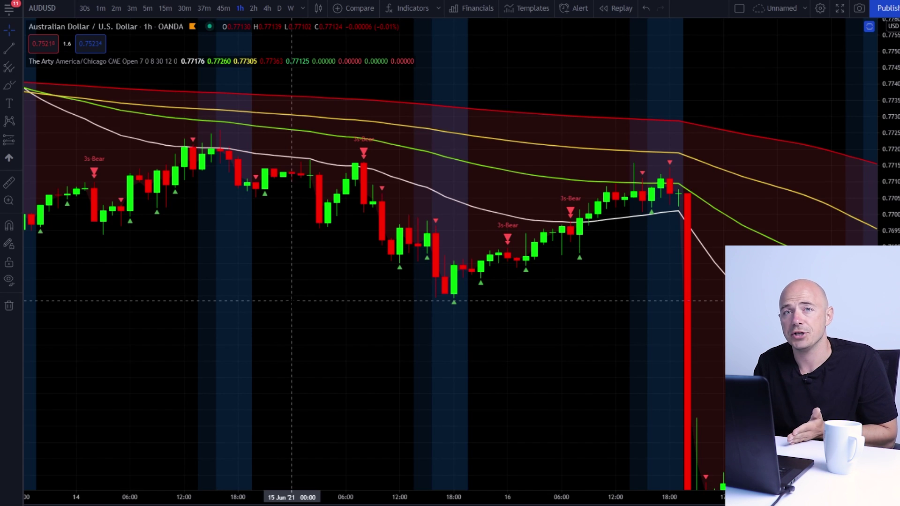
{"action": "left_click_drag", "start_coordinate": [291, 301], "coordinate": [312, 291]}
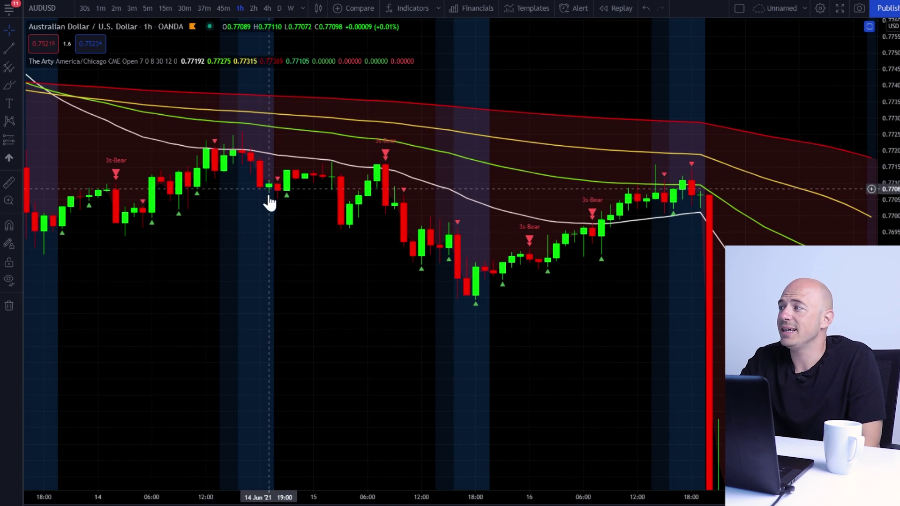
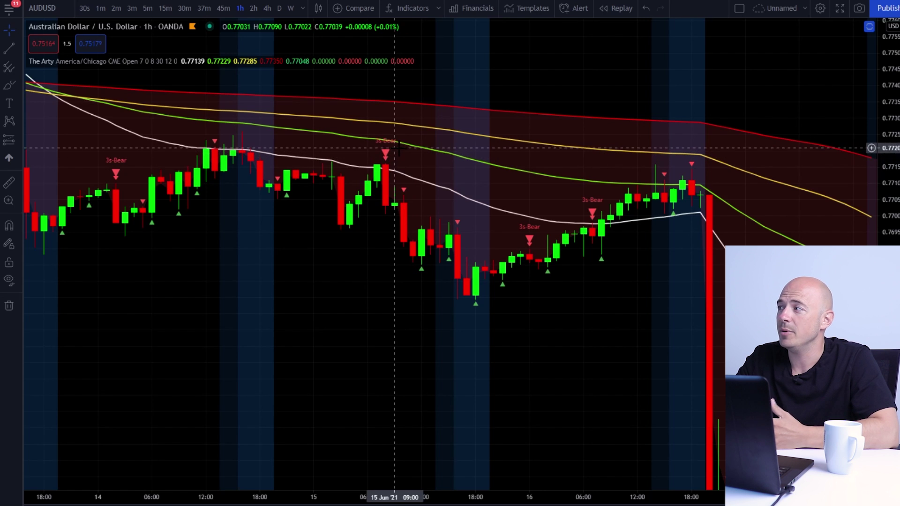
{"action": "left_click", "coordinate": [9, 85]}
{"action": "mouse_move", "coordinate": [389, 128]}
{"action": "left_mouse_down"}
{"action": "mouse_move", "coordinate": [361, 141]}
{"action": "mouse_move", "coordinate": [420, 143]}
{"action": "mouse_move", "coordinate": [387, 126]}
{"action": "left_mouse_up"}
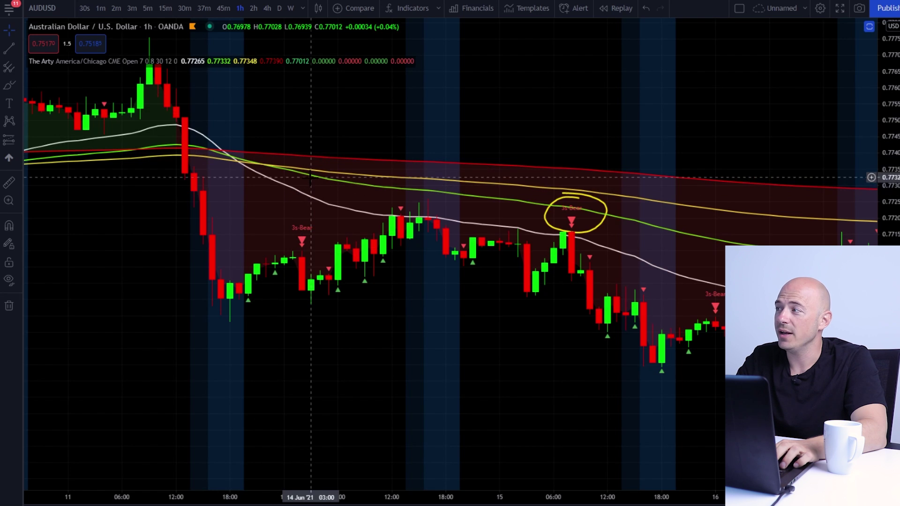
{"action": "left_click_drag", "start_coordinate": [342, 237], "coordinate": [246, 239]}
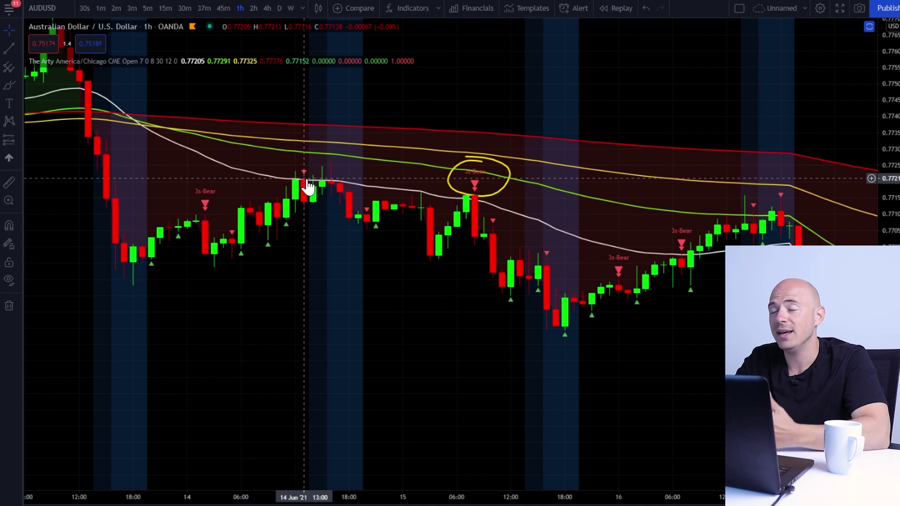
{"action": "key", "text": "alt+b"}
{"action": "mouse_move", "coordinate": [322, 172]}
{"action": "left_mouse_down"}
{"action": "mouse_move", "coordinate": [304, 163]}
{"action": "mouse_move", "coordinate": [279, 185]}
{"action": "mouse_move", "coordinate": [300, 218]}
{"action": "mouse_move", "coordinate": [323, 190]}
{"action": "mouse_move", "coordinate": [321, 174]}
{"action": "left_mouse_up"}
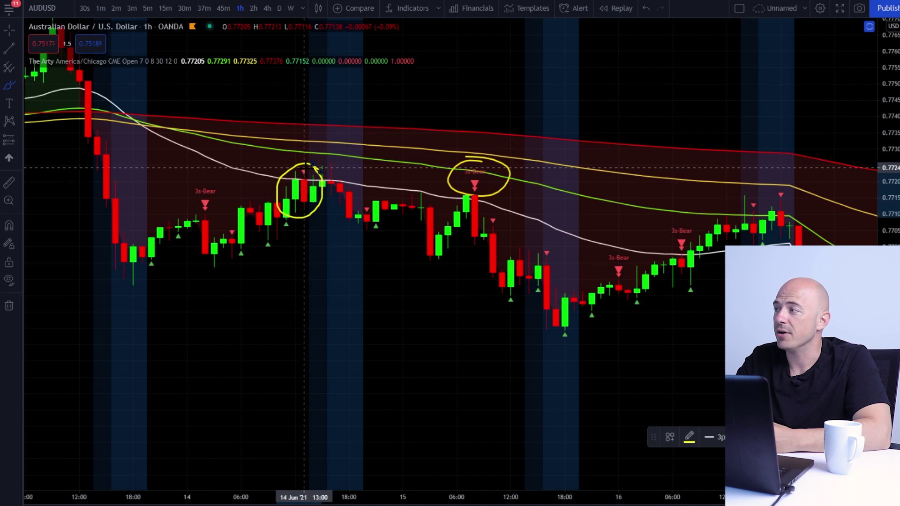
{"action": "key", "text": "Escape"}
Step: Place a short position at the circled 14 June 13:00 candle with a stop of about 0.0016, and adjust its target
{"action": "scroll", "coordinate": [393, 195], "scroll_direction": "right", "scroll_amount": 5}
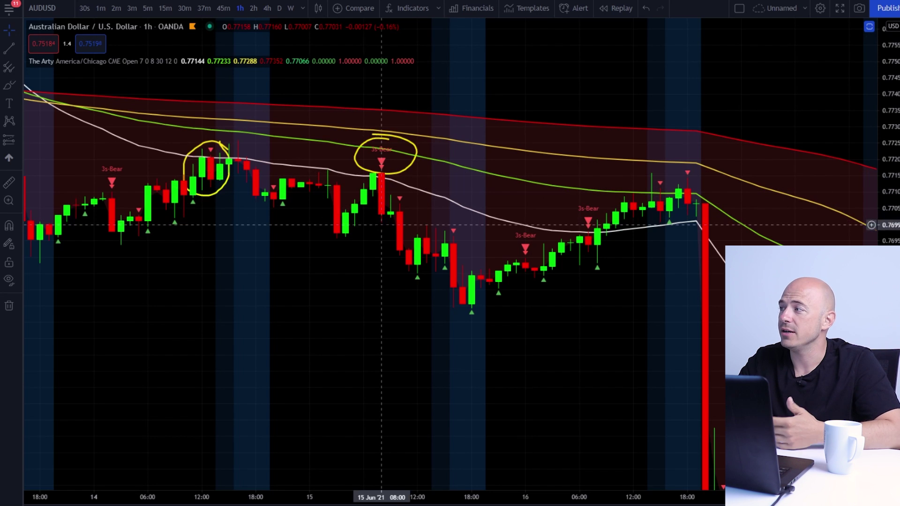
{"action": "left_click", "coordinate": [210, 179]}
{"action": "left_click_drag", "start_coordinate": [212, 124], "coordinate": [210, 127]}
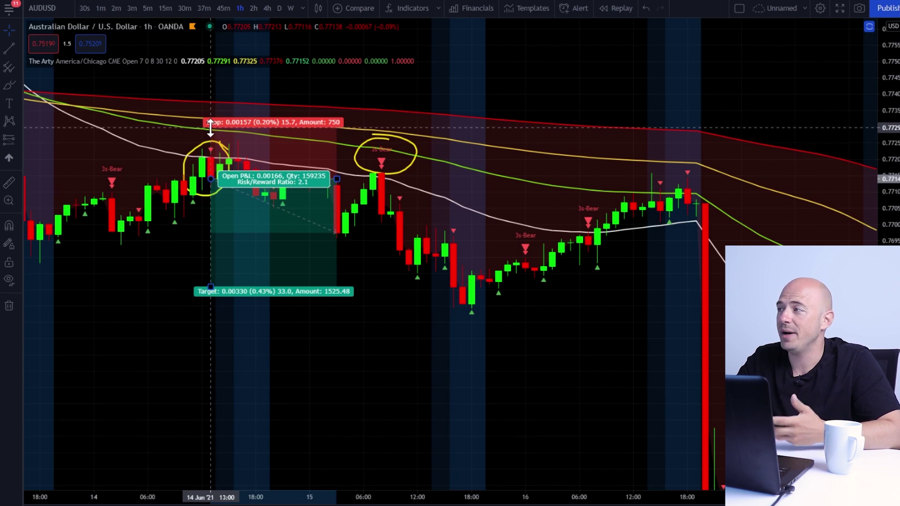
{"action": "left_click_drag", "start_coordinate": [211, 127], "coordinate": [210, 125]}
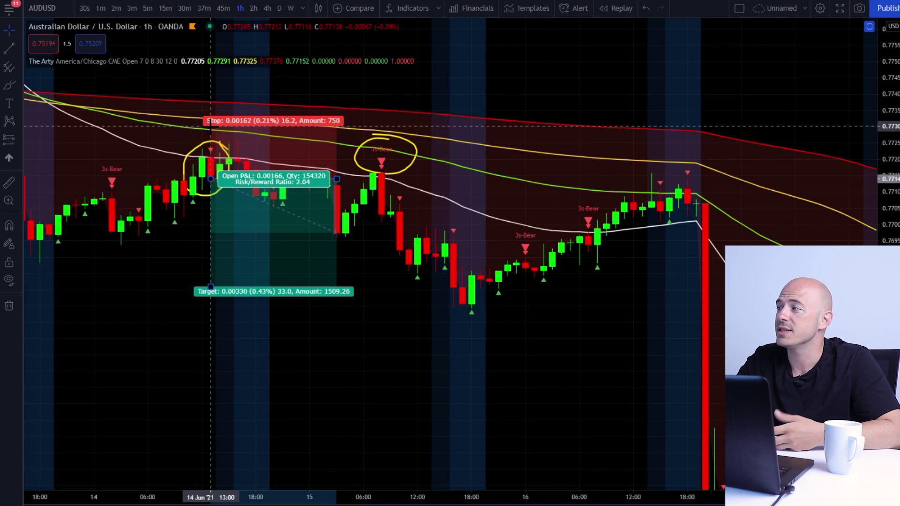
{"action": "left_click_drag", "start_coordinate": [210, 287], "coordinate": [209, 263]}
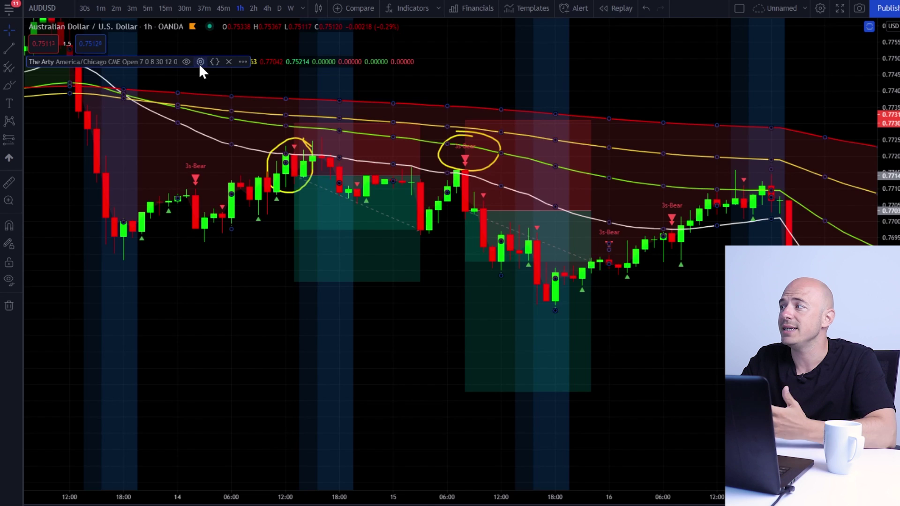
Step: In The Arty's trade session settings, try the Europe/London and Asia/Tokyo timezones and choose America/New_York
{"action": "left_click", "coordinate": [199, 62]}
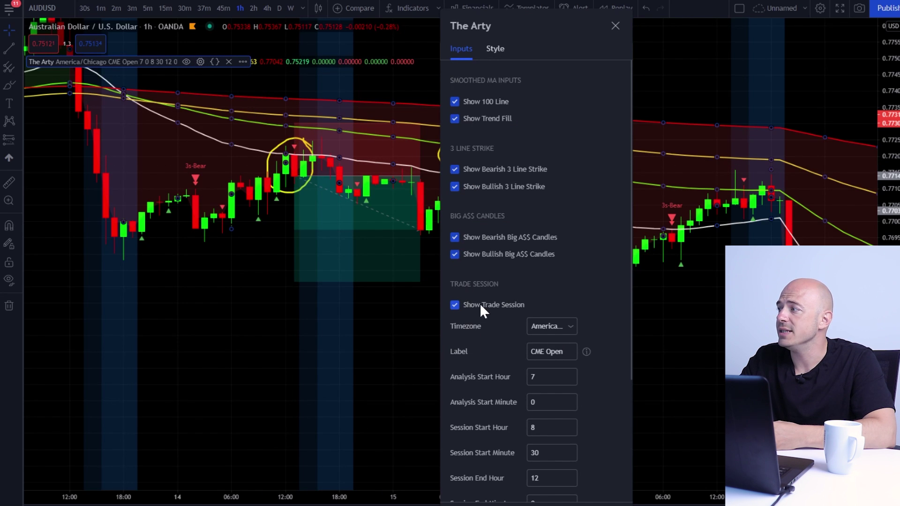
{"action": "left_click", "coordinate": [561, 324]}
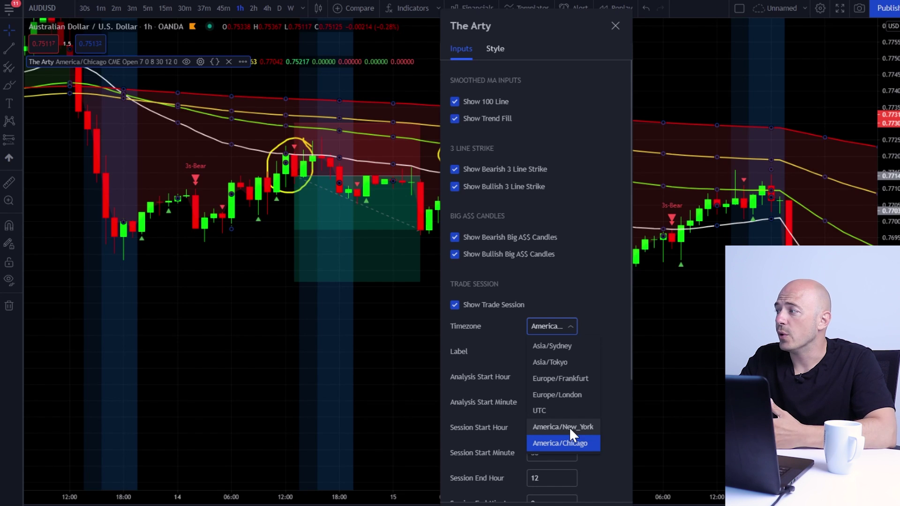
{"action": "left_click", "coordinate": [571, 395]}
{"action": "left_click", "coordinate": [558, 327]}
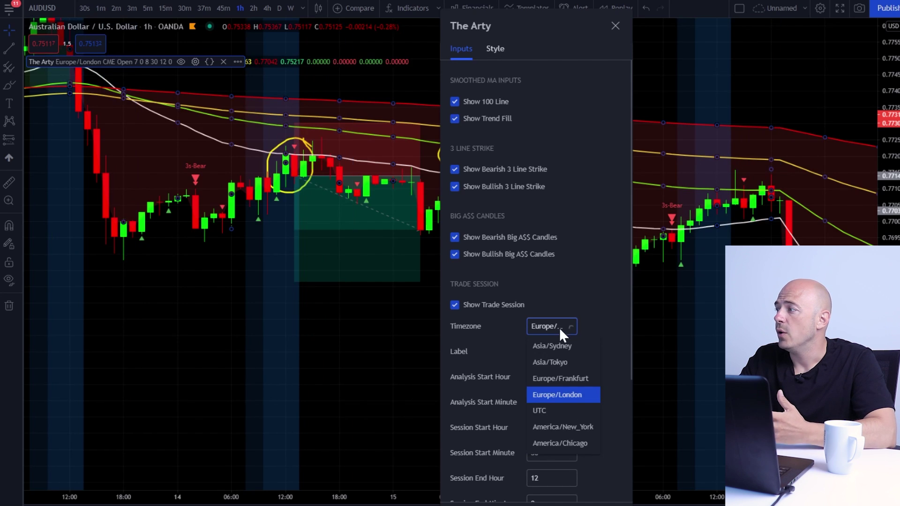
{"action": "left_click", "coordinate": [564, 361]}
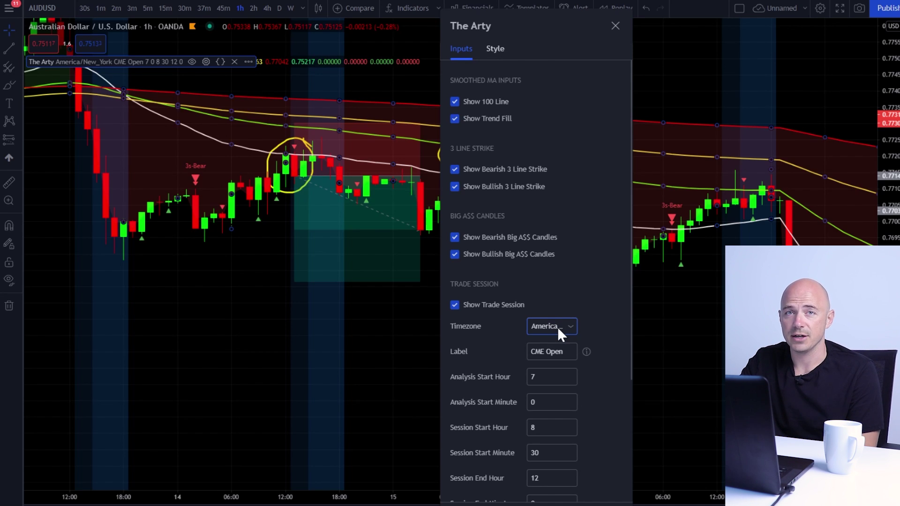
Step: In The Arty's inputs, try the trade session without Monday and Friday, and hide the 100 line
{"action": "scroll", "coordinate": [481, 392], "scroll_direction": "down", "scroll_amount": 4}
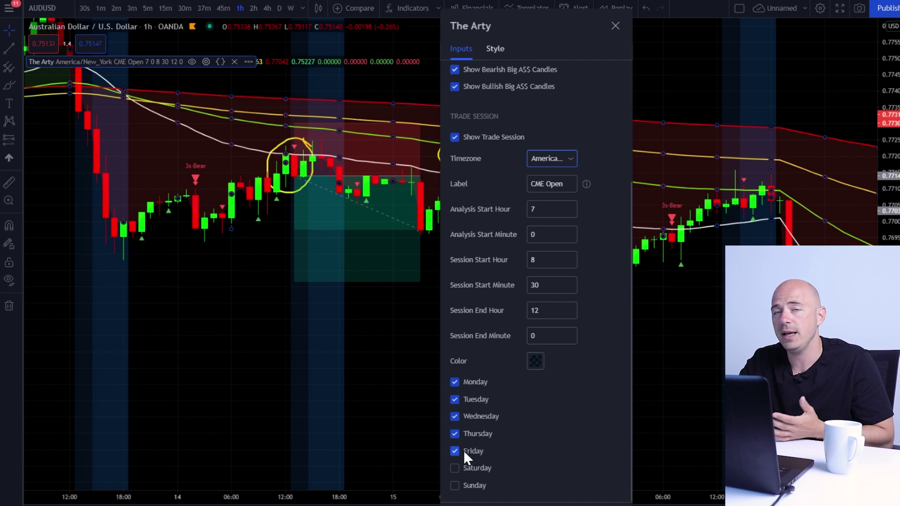
{"action": "left_click", "coordinate": [454, 381]}
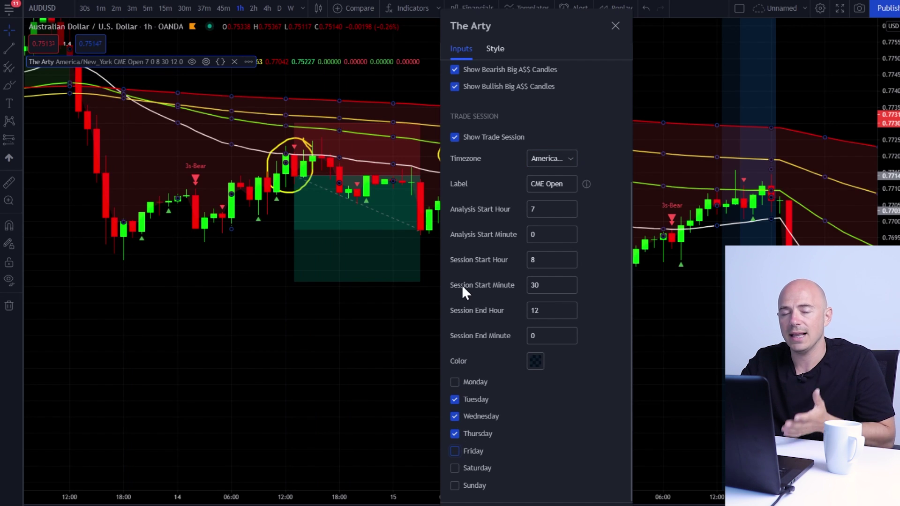
{"action": "scroll", "coordinate": [569, 120], "scroll_direction": "up", "scroll_amount": 4}
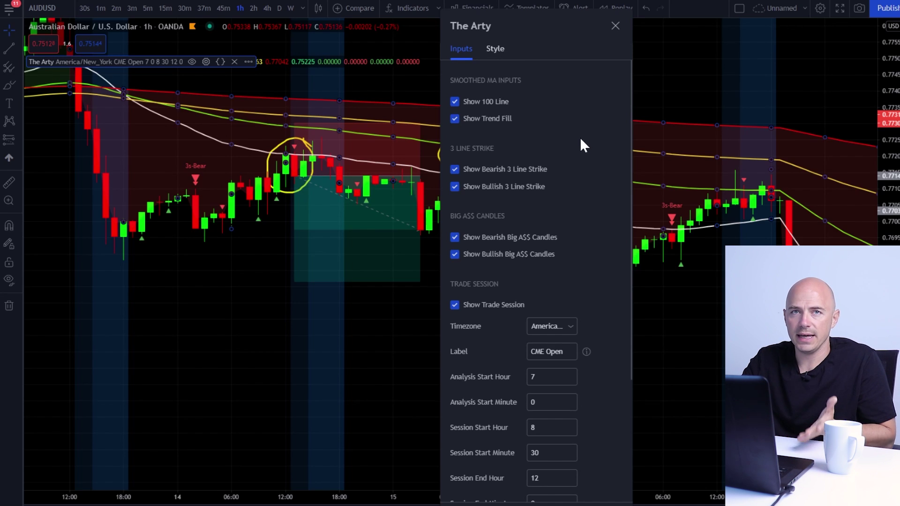
{"action": "left_click", "coordinate": [454, 102]}
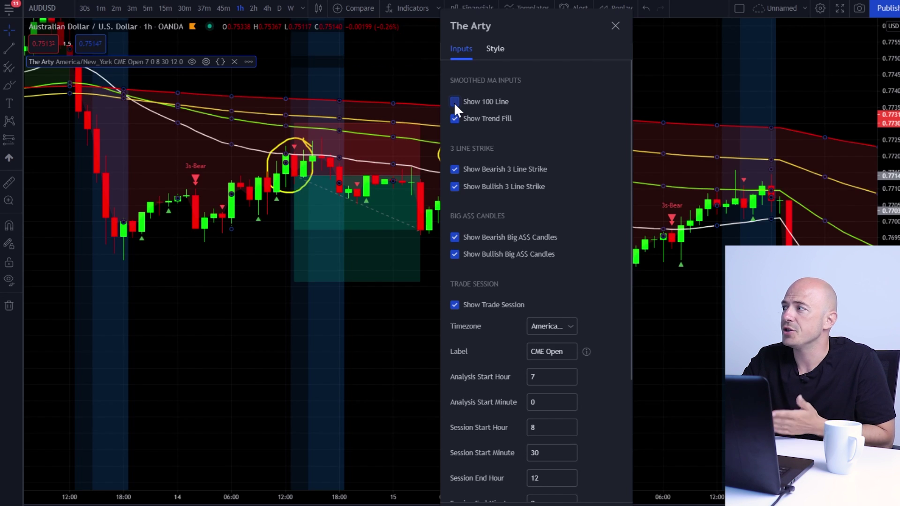
{"action": "left_click", "coordinate": [420, 177]}
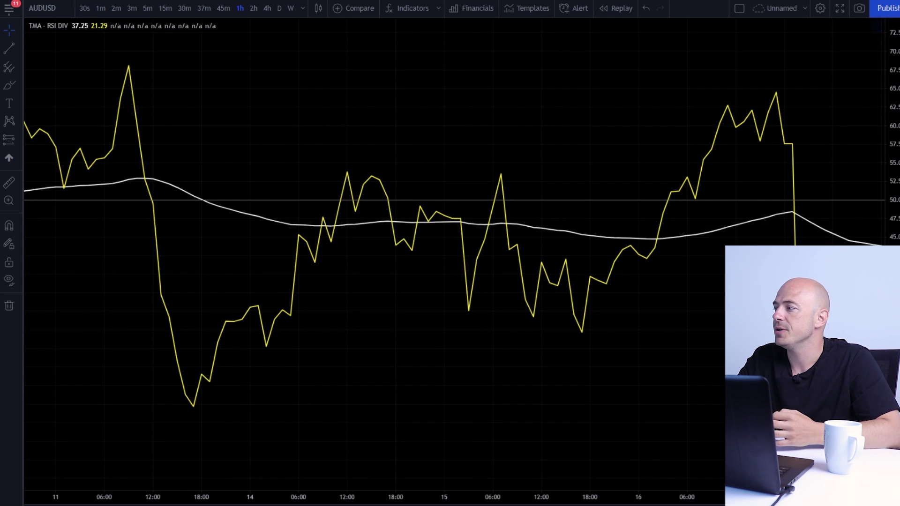
Step: Mark 14 June 18:00 with a vertical line across the price chart and the TMA - RSI DIV pane
{"action": "left_click", "coordinate": [395, 224]}
{"action": "key", "text": "alt+v"}
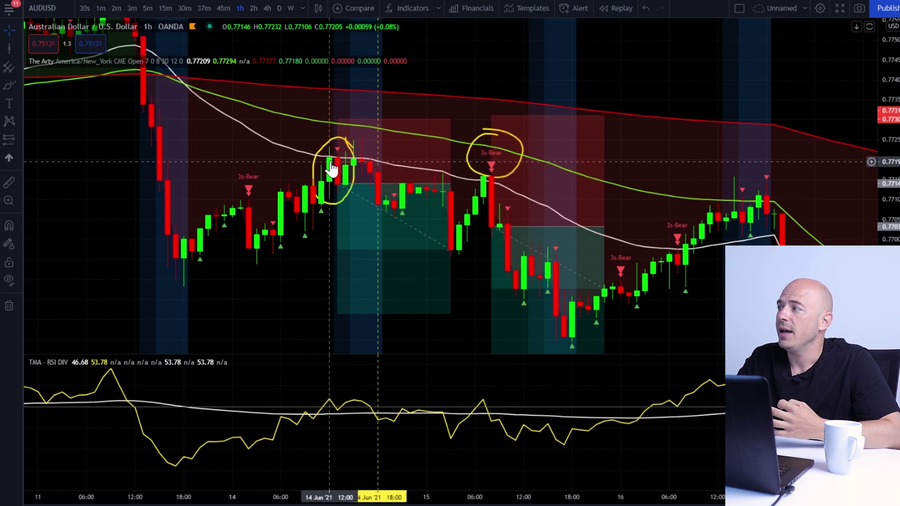
{"action": "left_click", "coordinate": [342, 185]}
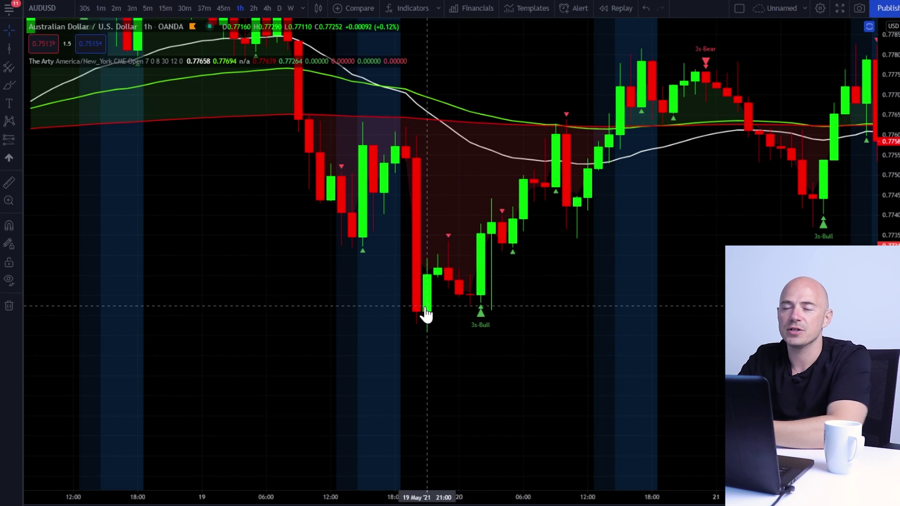
Step: Circle the two swing lows of 19 May on the price chart and draw a descending trend line past them
{"action": "key", "text": "alt+b"}
{"action": "mouse_move", "coordinate": [373, 239]}
{"action": "left_mouse_down"}
{"action": "mouse_move", "coordinate": [338, 234]}
{"action": "mouse_move", "coordinate": [370, 229]}
{"action": "left_mouse_up"}
{"action": "mouse_move", "coordinate": [438, 308]}
{"action": "left_mouse_down"}
{"action": "mouse_move", "coordinate": [406, 303]}
{"action": "mouse_move", "coordinate": [442, 325]}
{"action": "mouse_move", "coordinate": [427, 295]}
{"action": "left_mouse_up"}
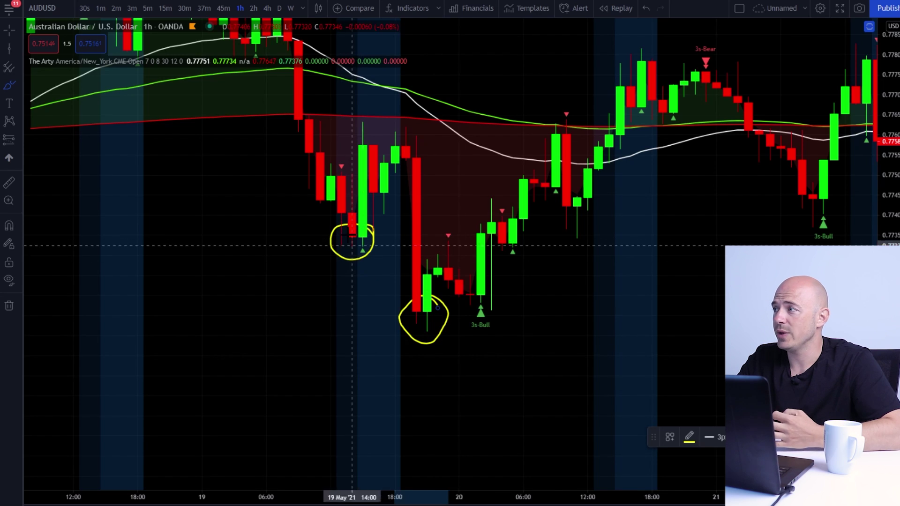
{"action": "left_click", "coordinate": [8, 48]}
{"action": "left_click", "coordinate": [309, 212]}
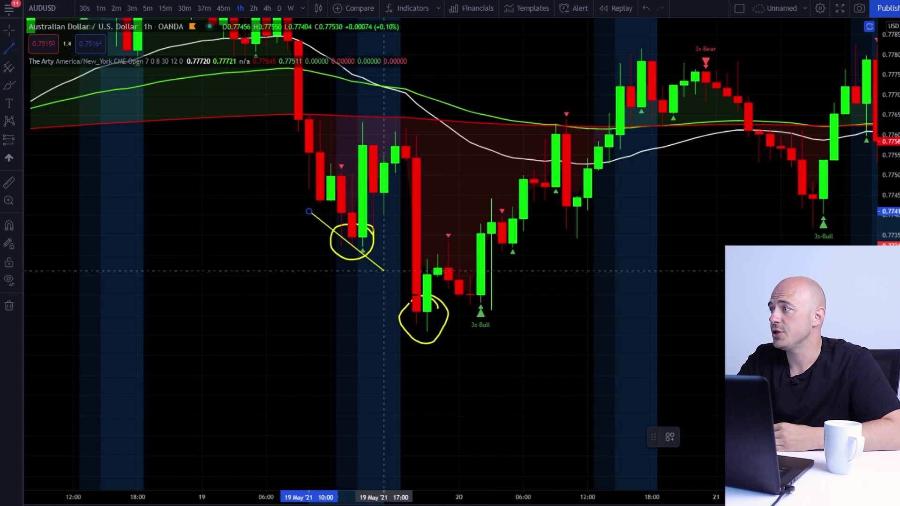
{"action": "left_click", "coordinate": [470, 355]}
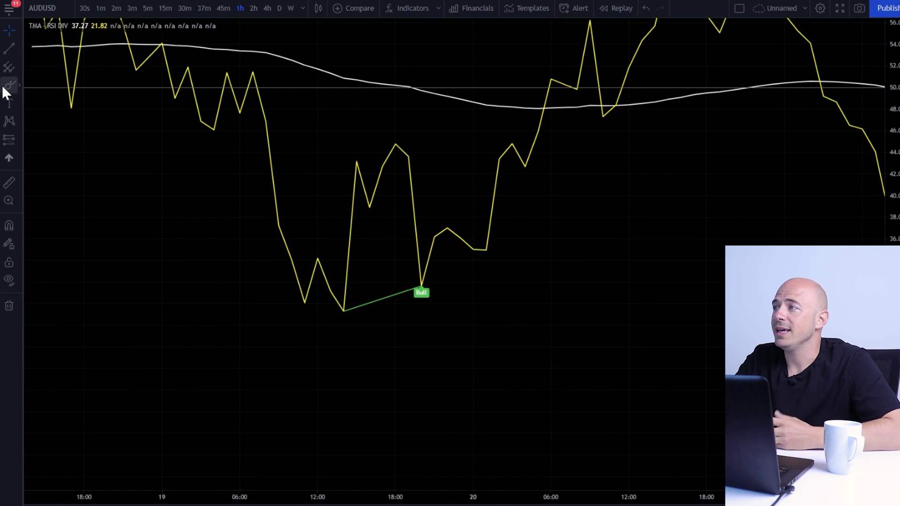
Step: Circle the two TMA - RSI DIV lows joined by the green Bull divergence line with the Brush
{"action": "left_click", "coordinate": [4, 90]}
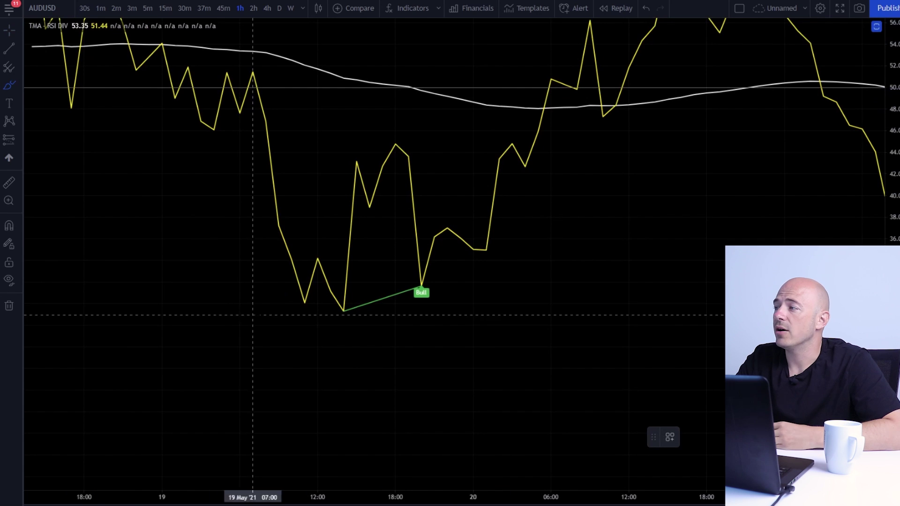
{"action": "mouse_move", "coordinate": [356, 316]}
{"action": "left_mouse_down"}
{"action": "mouse_move", "coordinate": [345, 297]}
{"action": "mouse_move", "coordinate": [338, 328]}
{"action": "mouse_move", "coordinate": [357, 300]}
{"action": "left_mouse_up"}
{"action": "mouse_move", "coordinate": [435, 279]}
{"action": "left_mouse_down"}
{"action": "mouse_move", "coordinate": [421, 269]}
{"action": "mouse_move", "coordinate": [445, 281]}
{"action": "mouse_move", "coordinate": [421, 265]}
{"action": "left_mouse_up"}
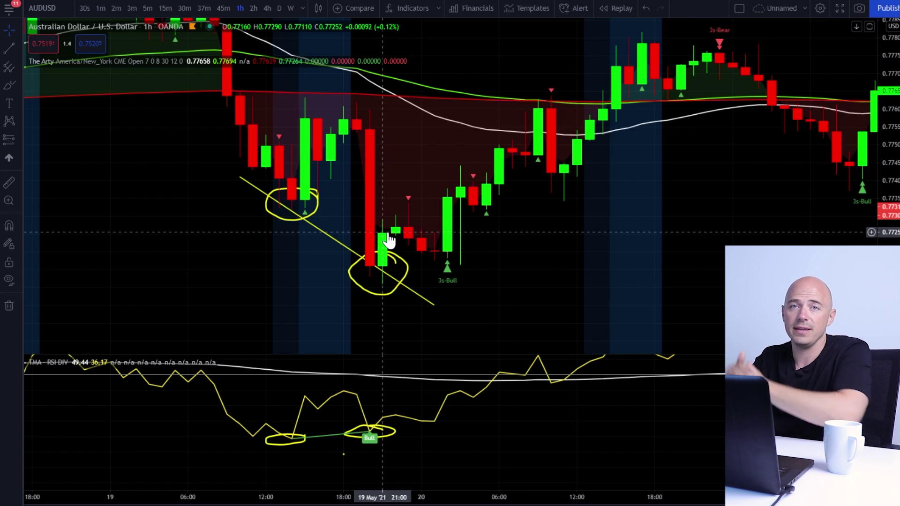
{"action": "left_click_drag", "start_coordinate": [388, 240], "coordinate": [392, 258]}
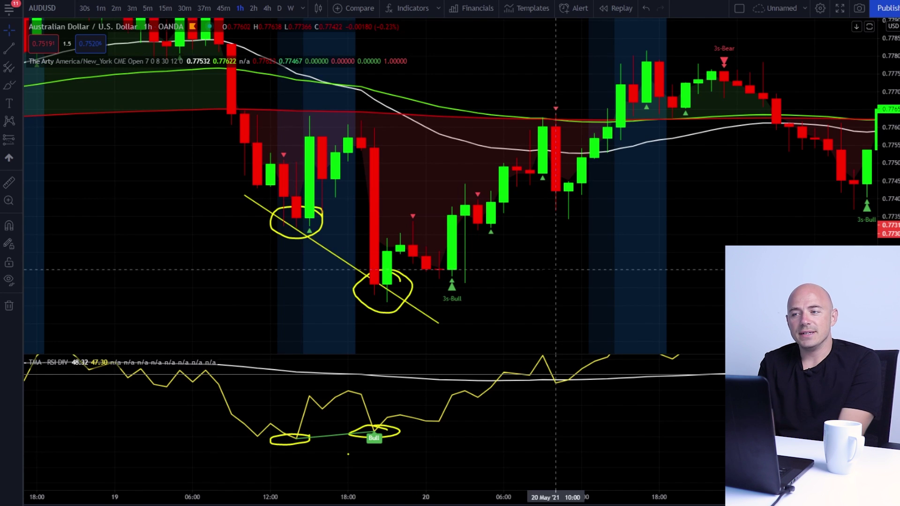